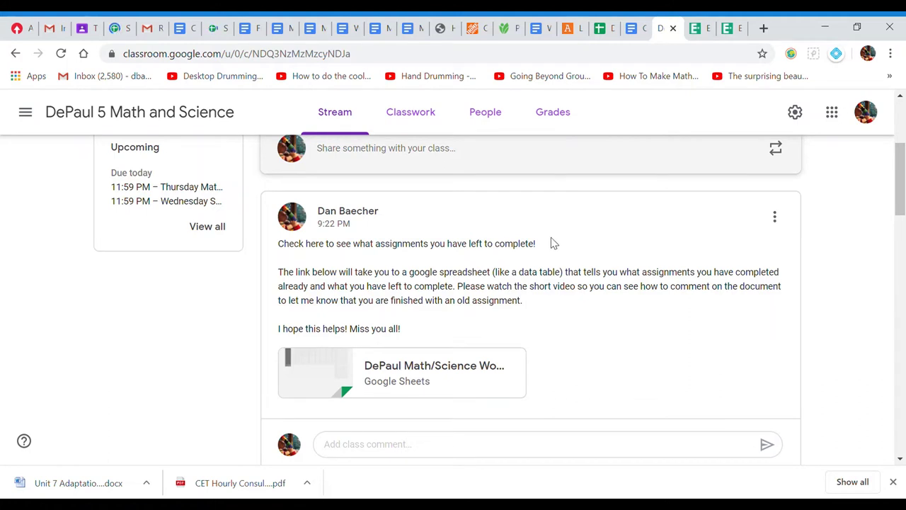
Scroll through the class post, opening and dismissing its options menu without choosing anything
{"action": "scroll", "coordinate": [554, 242], "scroll_direction": "up", "scroll_amount": 3}
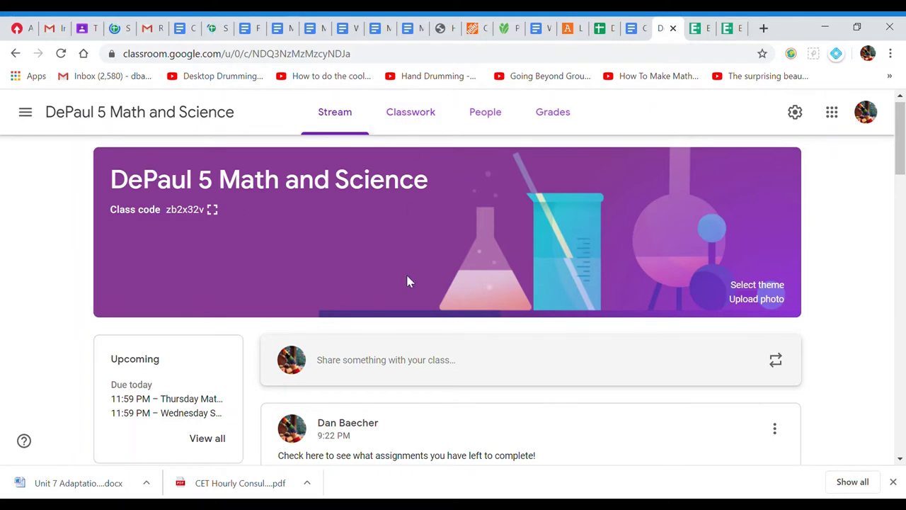
{"action": "scroll", "coordinate": [406, 273], "scroll_direction": "down", "scroll_amount": 1}
{"action": "scroll", "coordinate": [408, 281], "scroll_direction": "down", "scroll_amount": 3}
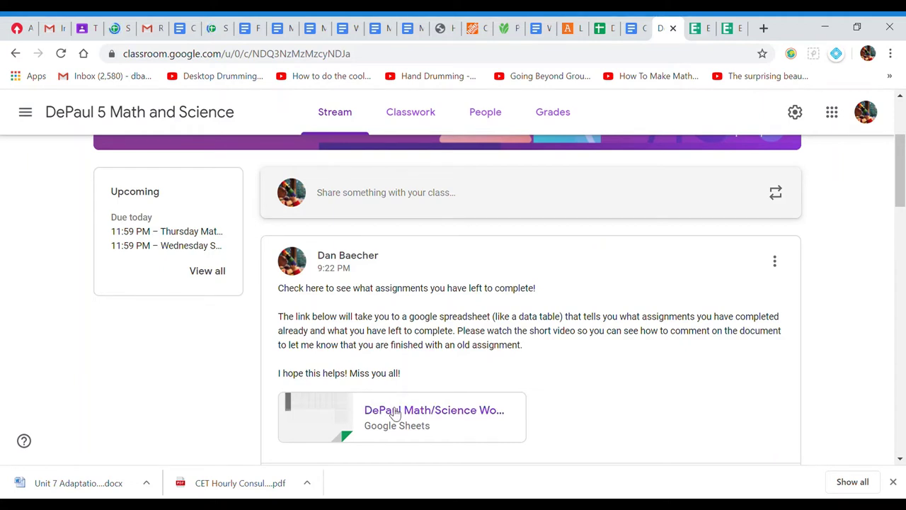
{"action": "scroll", "coordinate": [524, 309], "scroll_direction": "up", "scroll_amount": 1}
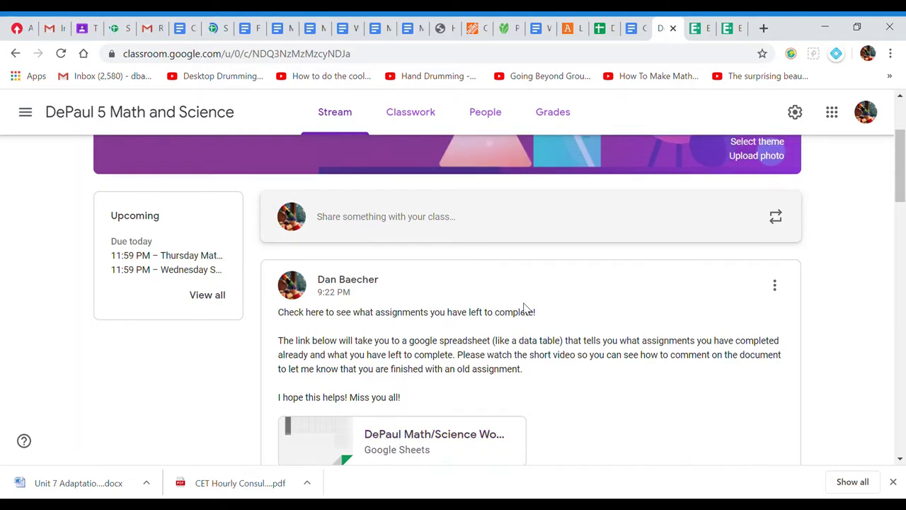
{"action": "scroll", "coordinate": [525, 310], "scroll_direction": "down", "scroll_amount": 1}
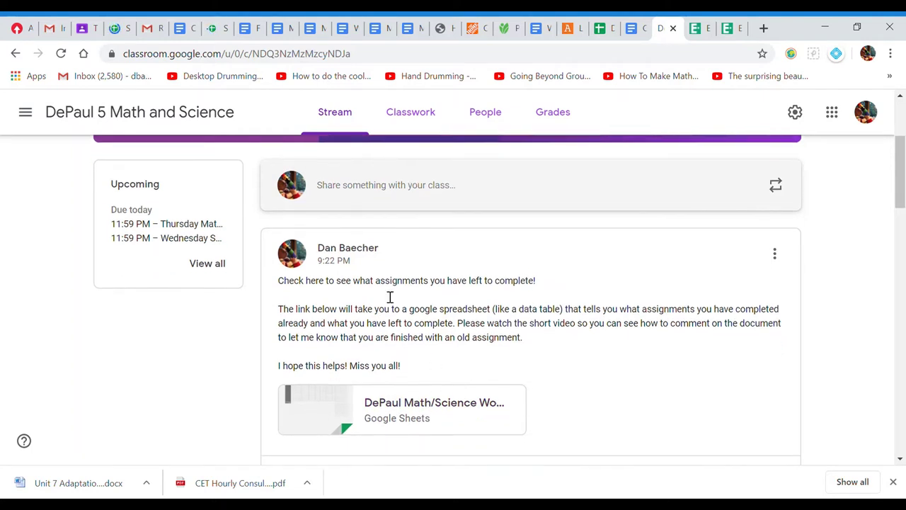
{"action": "left_click", "coordinate": [775, 254]}
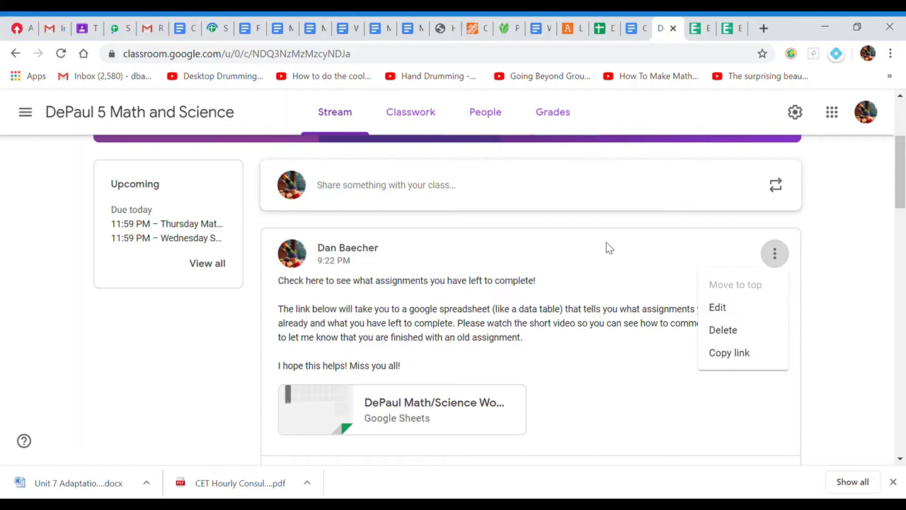
{"action": "left_click", "coordinate": [584, 287]}
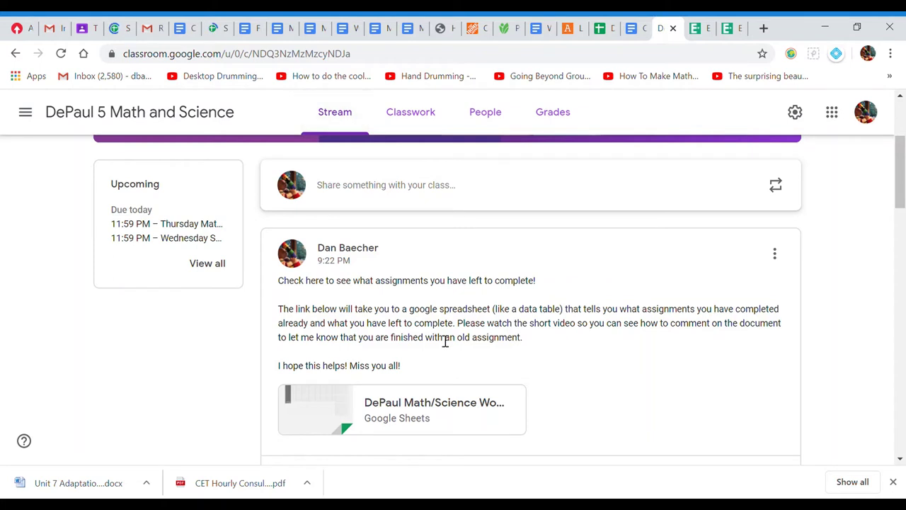
{"action": "scroll", "coordinate": [445, 340], "scroll_direction": "down", "scroll_amount": 1}
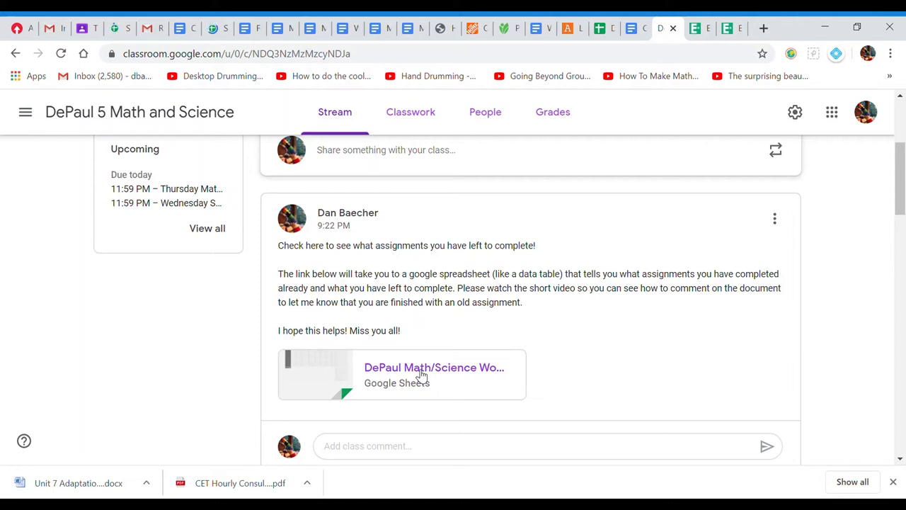
Open the attached DePaul Math/Science Work Completion sheet and look over cells A2 and B2
{"action": "left_click", "coordinate": [422, 374]}
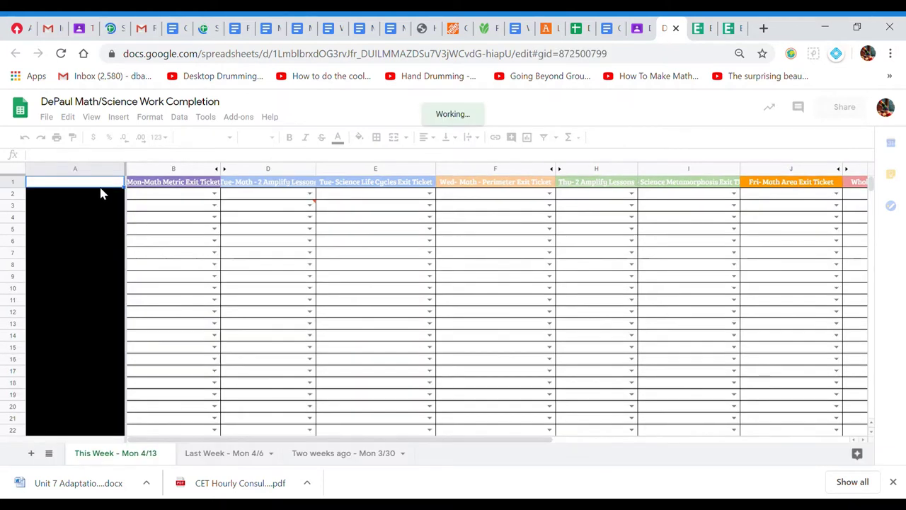
{"action": "left_click", "coordinate": [105, 194]}
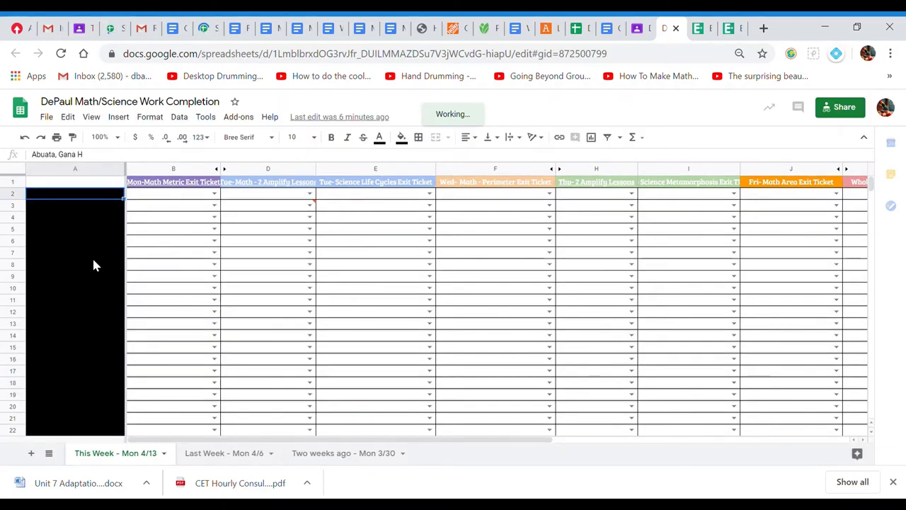
{"action": "left_click", "coordinate": [151, 193]}
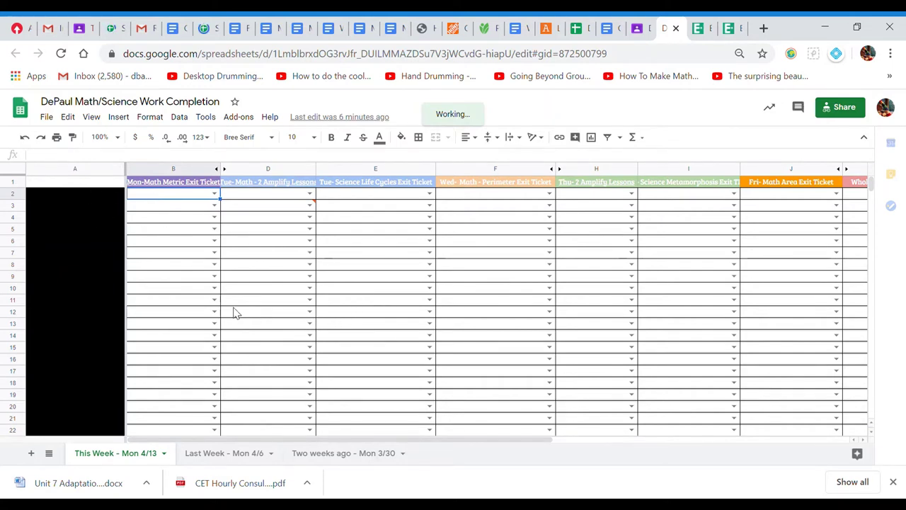
{"action": "scroll", "coordinate": [236, 314], "scroll_direction": "down", "scroll_amount": 1}
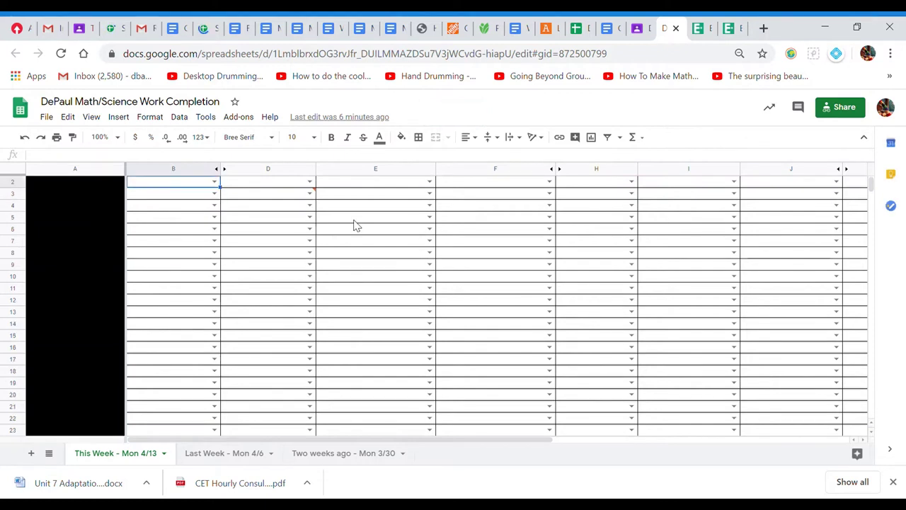
{"action": "scroll", "coordinate": [354, 222], "scroll_direction": "up", "scroll_amount": 1}
{"action": "mouse_move", "coordinate": [188, 182]}
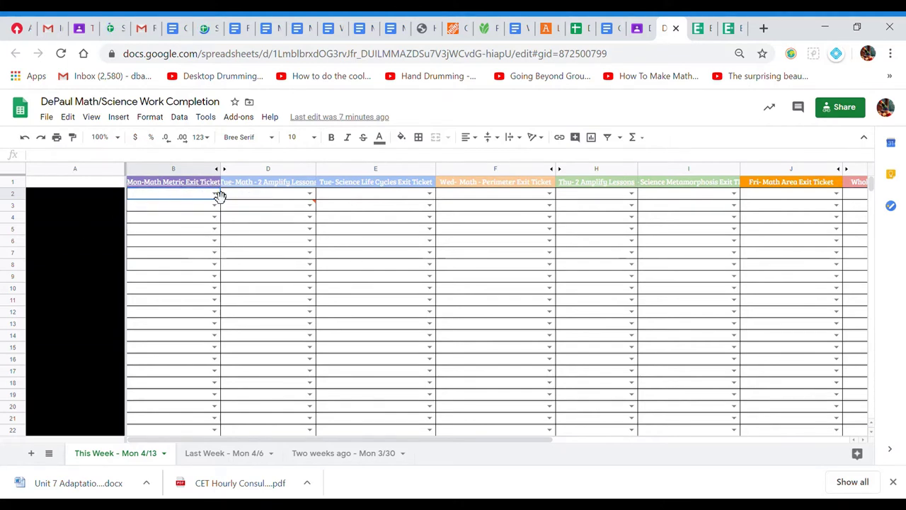
{"action": "left_click", "coordinate": [214, 194]}
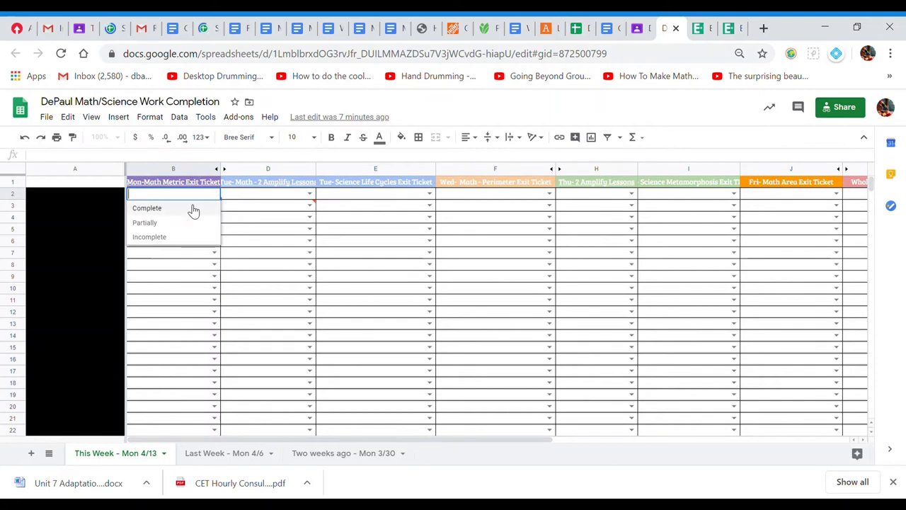
{"action": "left_click", "coordinate": [187, 209]}
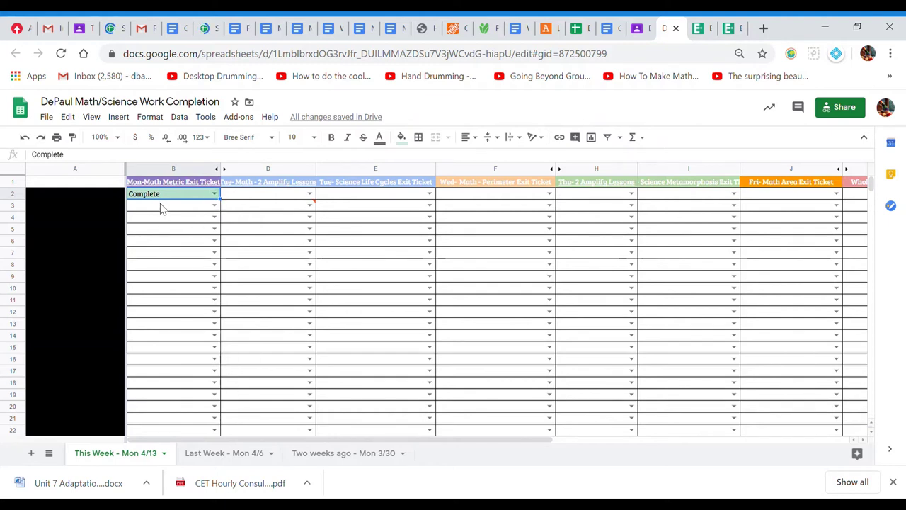
{"action": "left_click", "coordinate": [190, 195]}
{"action": "left_click", "coordinate": [213, 195]}
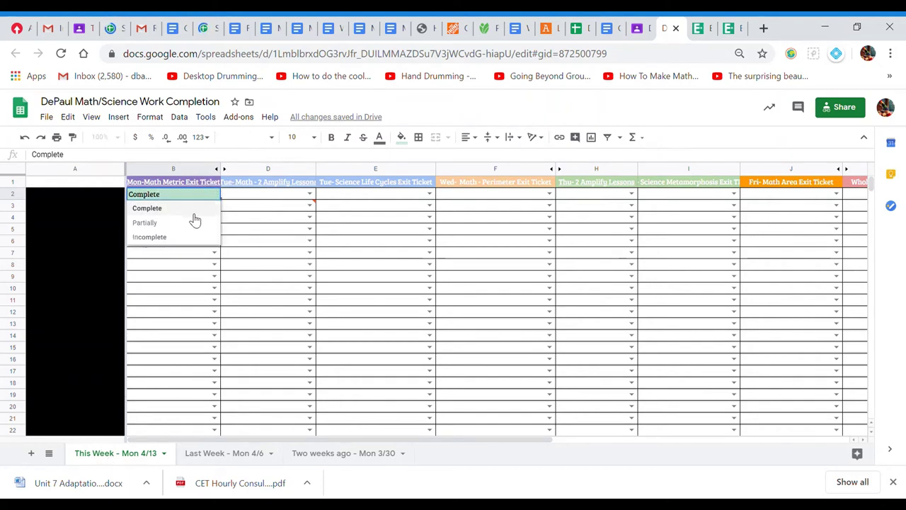
{"action": "key", "text": "BackSpace"}
{"action": "key", "text": "BackSpace"}
{"action": "key", "text": "BackSpace"}
{"action": "key", "text": "BackSpace"}
{"action": "key", "text": "BackSpace"}
{"action": "key", "text": "BackSpace"}
{"action": "key", "text": "BackSpace"}
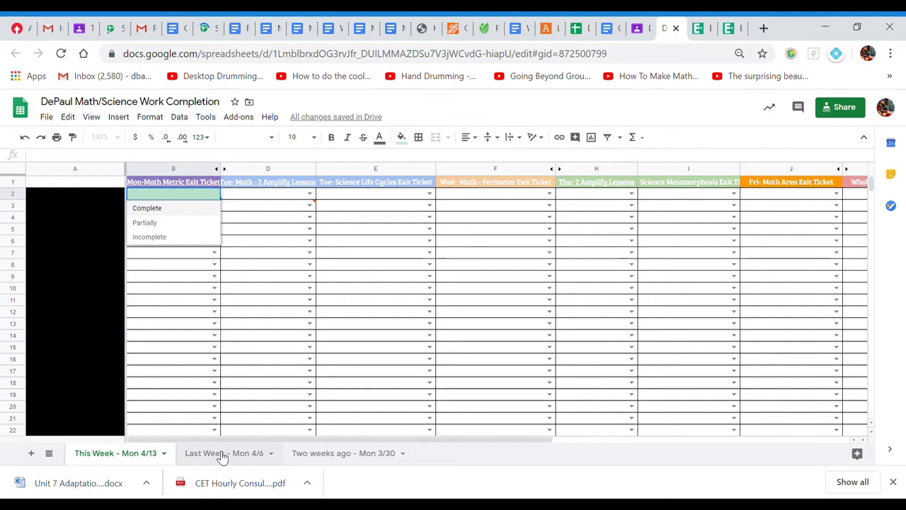
Show the Last Week - Mon 4/6 sheet and select its empty status cell C4
{"action": "left_click", "coordinate": [245, 457]}
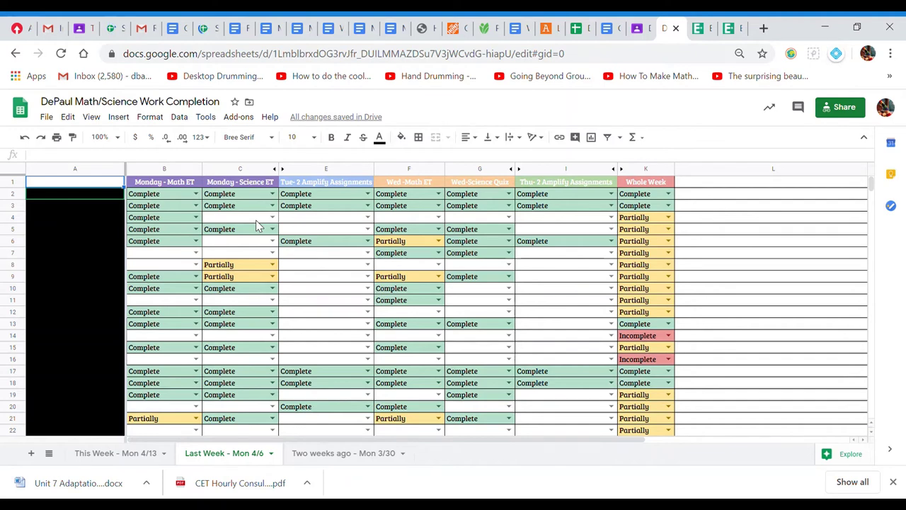
{"action": "left_click", "coordinate": [258, 221]}
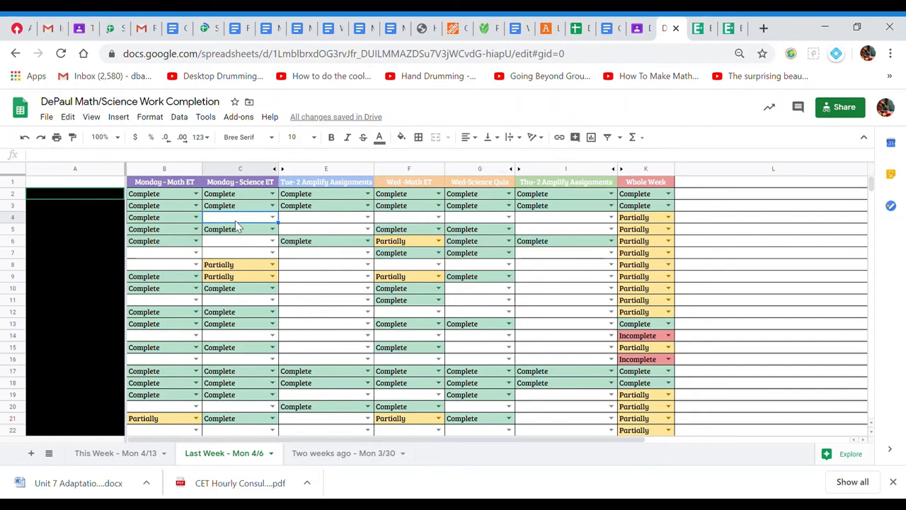
Add a comment on empty cell C4 telling the teacher 'I finished this'
{"action": "right_click", "coordinate": [245, 220]}
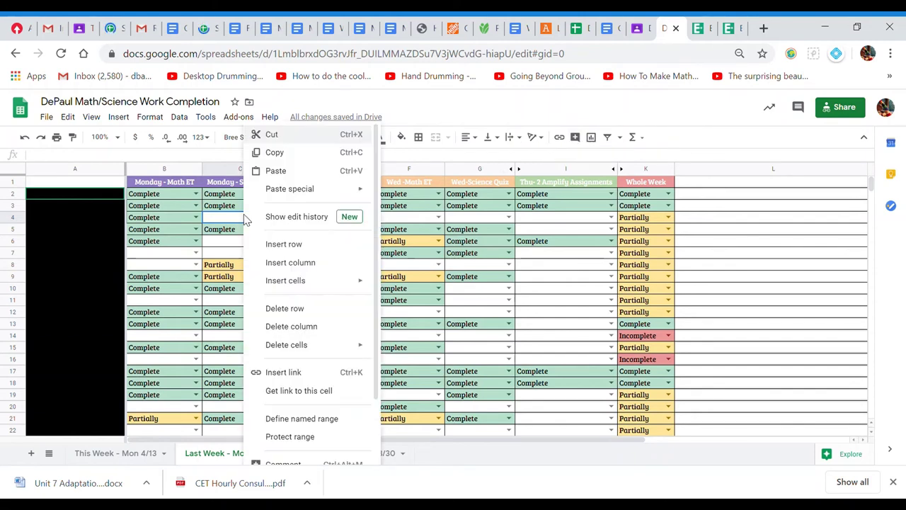
{"action": "scroll", "coordinate": [315, 396], "scroll_direction": "down", "scroll_amount": 2}
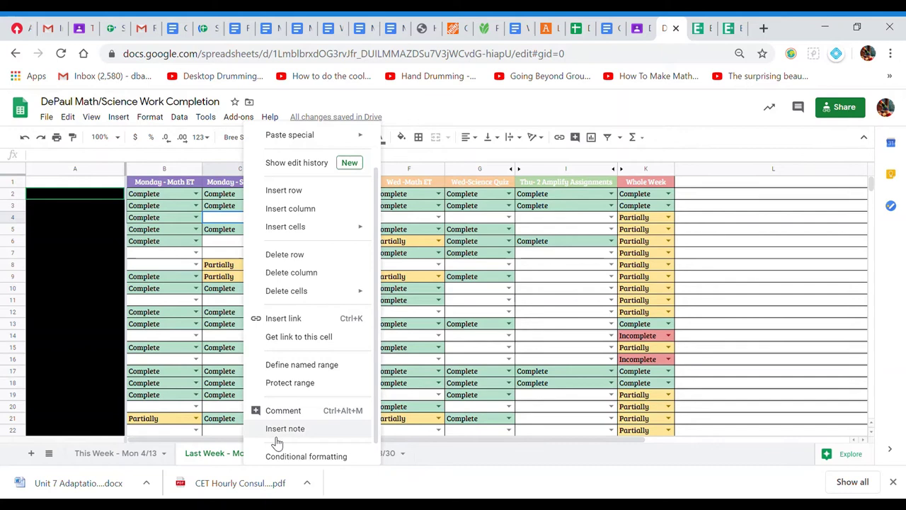
{"action": "left_click", "coordinate": [294, 414]}
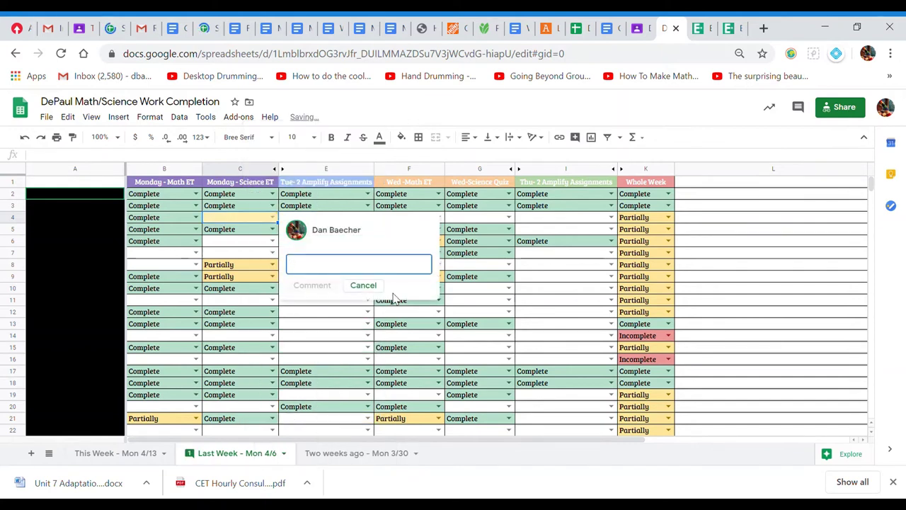
{"action": "type", "text": "Mr"}
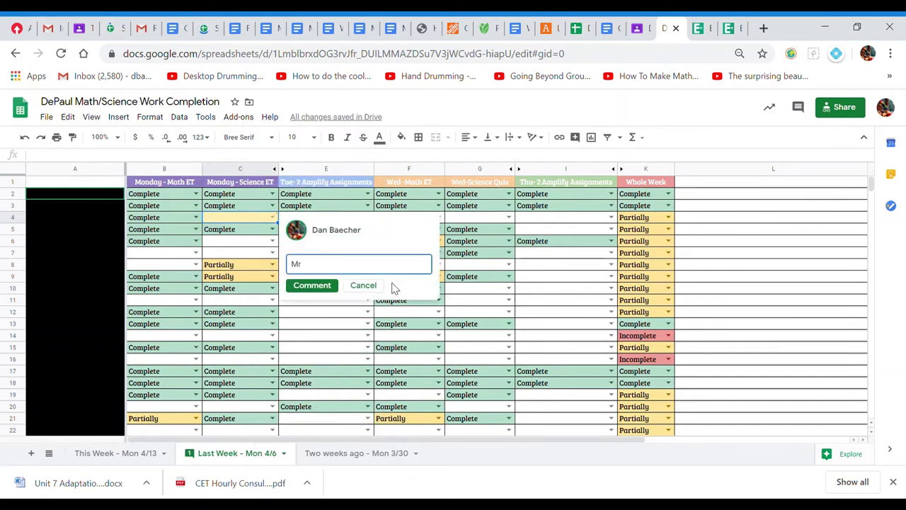
{"action": "type", "text": ". BN"}
{"action": "type", "text": " finished th"}
{"action": "type", "text": "is"}
{"action": "left_click", "coordinate": [312, 286]}
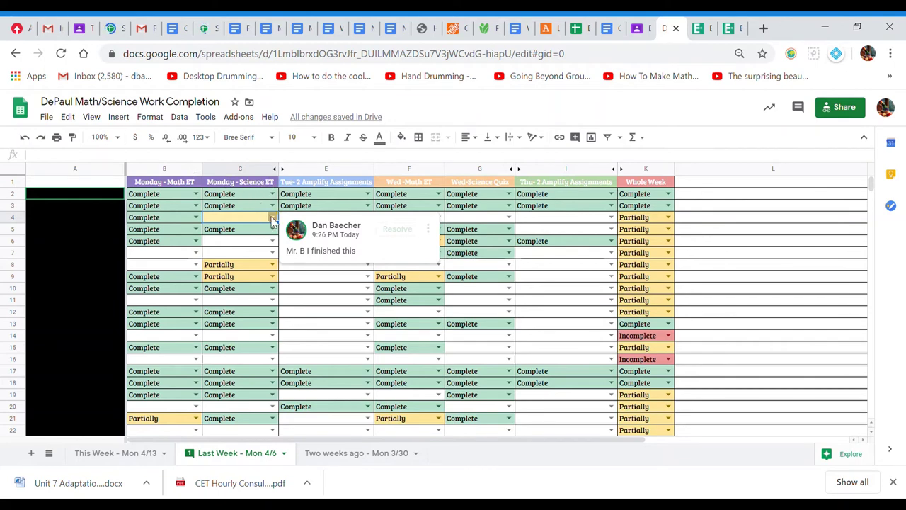
Mark C4 Complete, then clear it back to blank and resolve its comment
{"action": "left_click", "coordinate": [272, 218]}
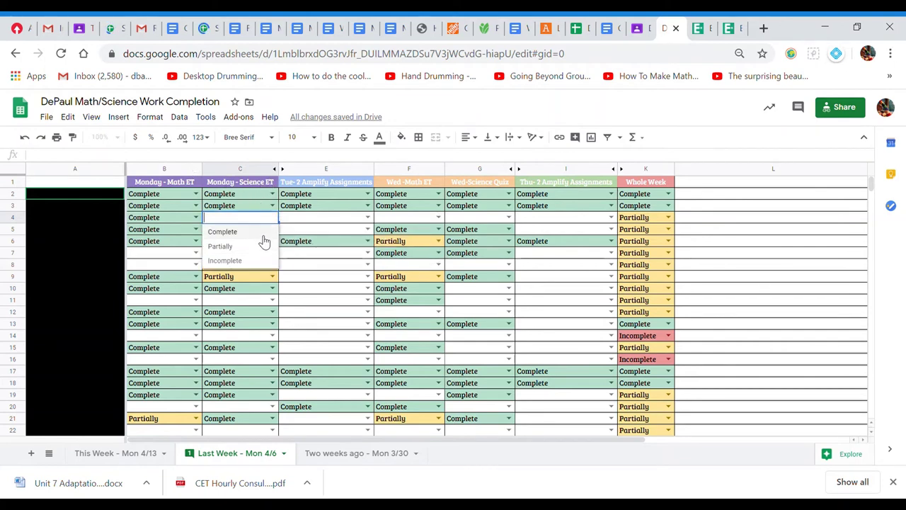
{"action": "left_click", "coordinate": [262, 235]}
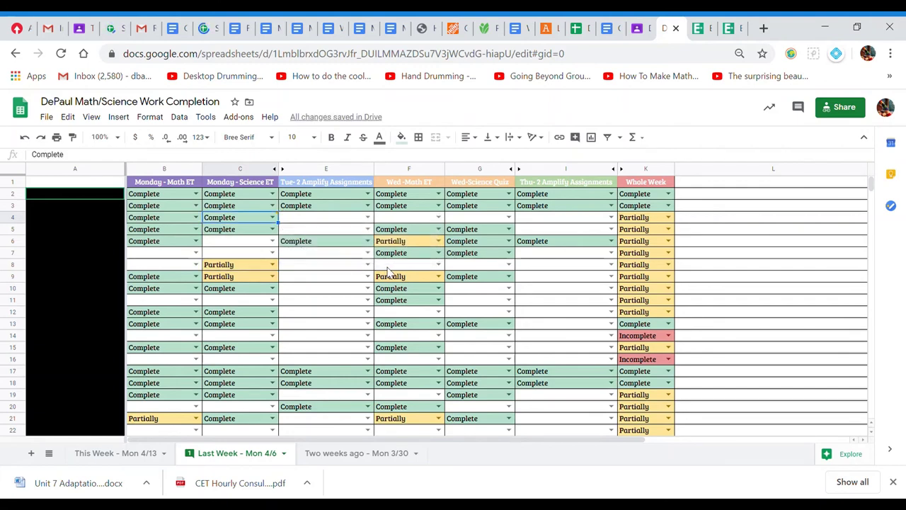
{"action": "double_click", "coordinate": [276, 222]}
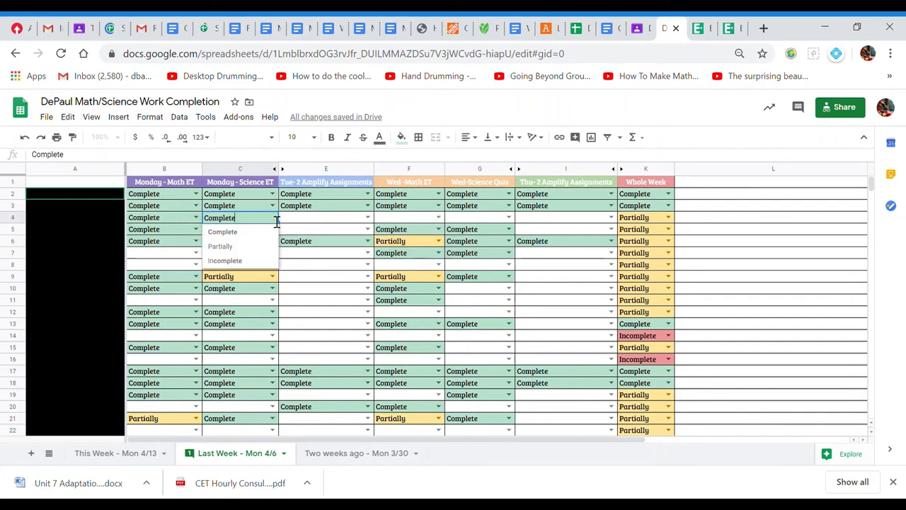
{"action": "key", "text": "BackSpace"}
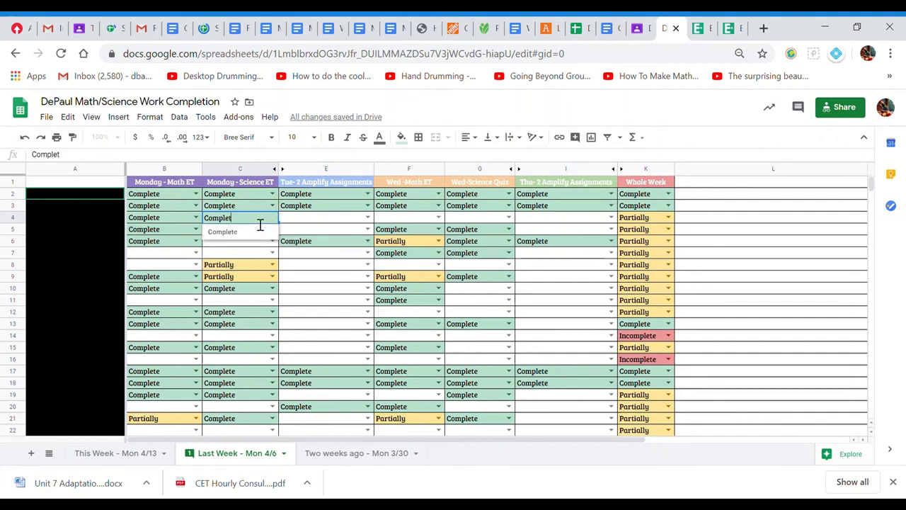
{"action": "key", "text": "BackSpace"}
{"action": "key", "text": "BackSpace"}
{"action": "key", "text": "BackSpace"}
{"action": "key", "text": "BackSpace"}
{"action": "key", "text": "BackSpace"}
{"action": "key", "text": "BackSpace"}
{"action": "key", "text": "BackSpace"}
{"action": "key", "text": "Tab"}
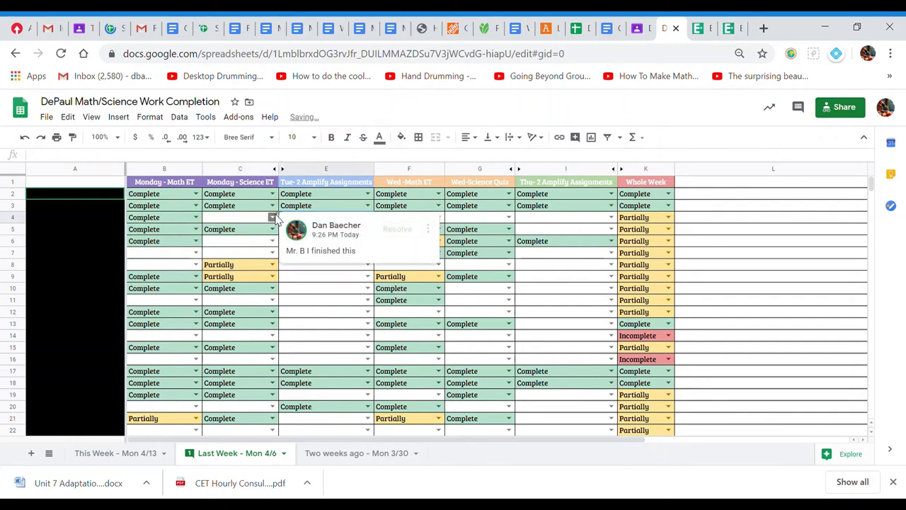
{"action": "left_click", "coordinate": [402, 230]}
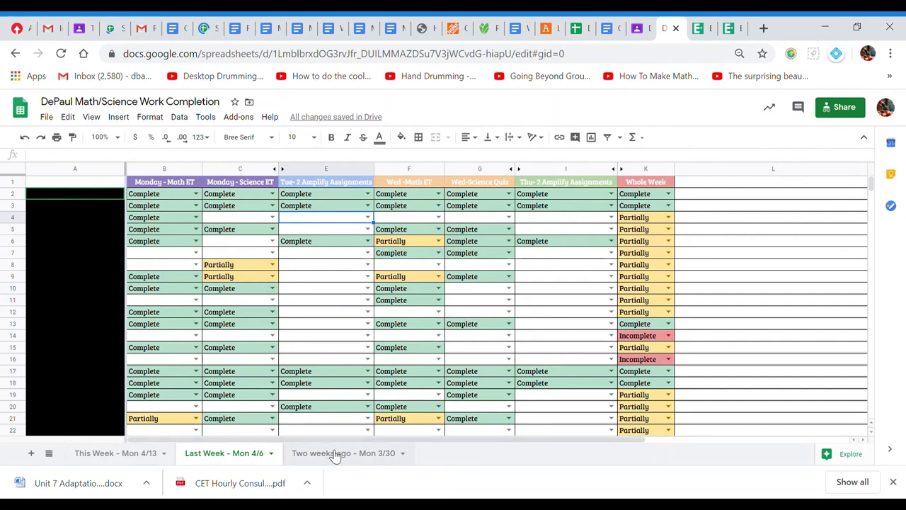
Go back to the This Week - Mon 4/13 sheet
{"action": "left_click", "coordinate": [113, 460]}
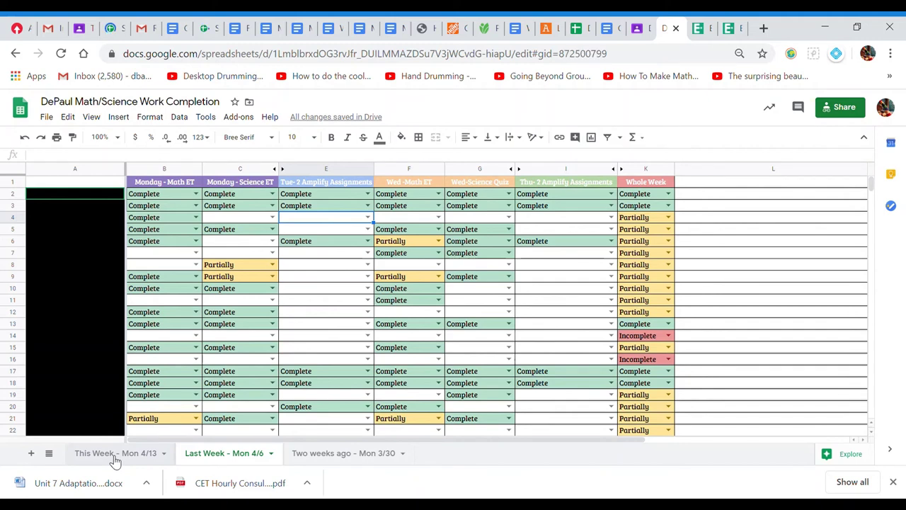